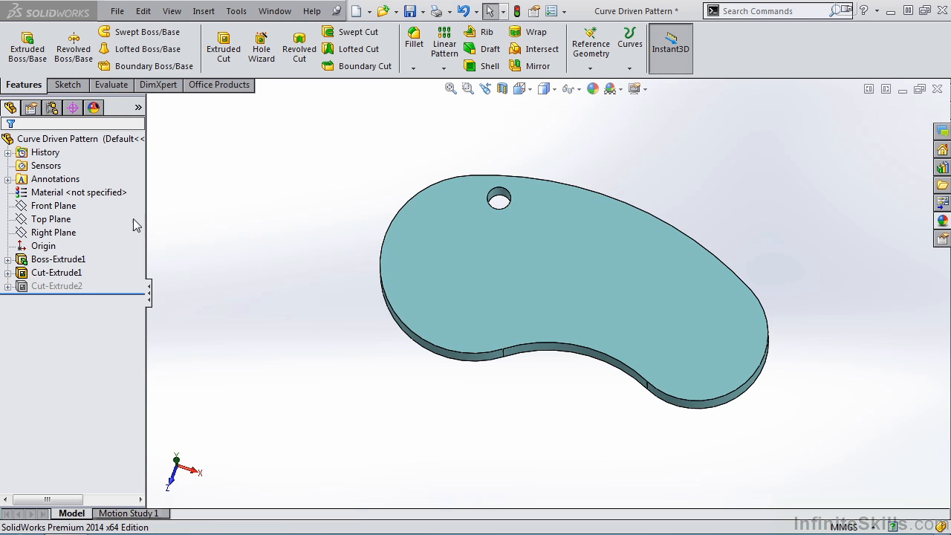
- Unsuppress the square cut (Cut-Extrude2) to look at it and suppress it again
click(89, 286)
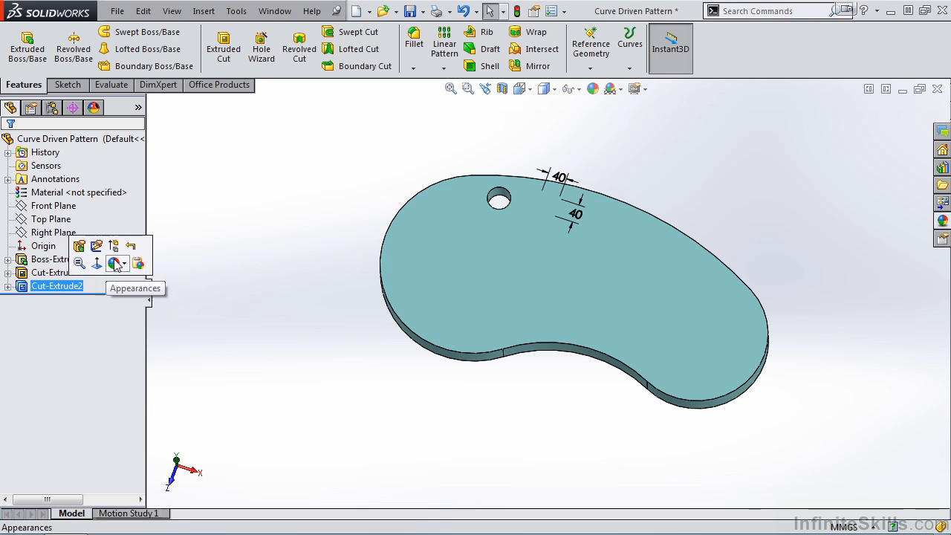
click(114, 246)
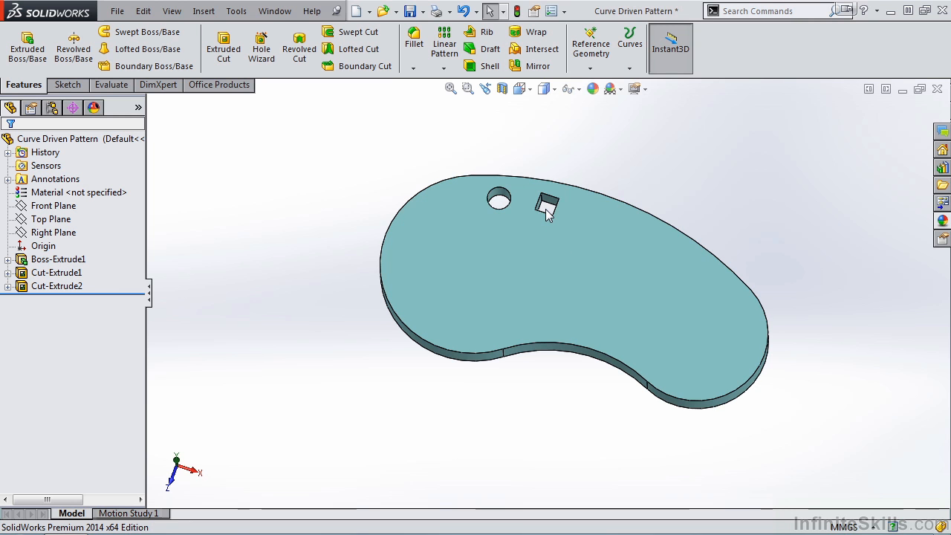
click(69, 285)
ctrl+click(52, 273)
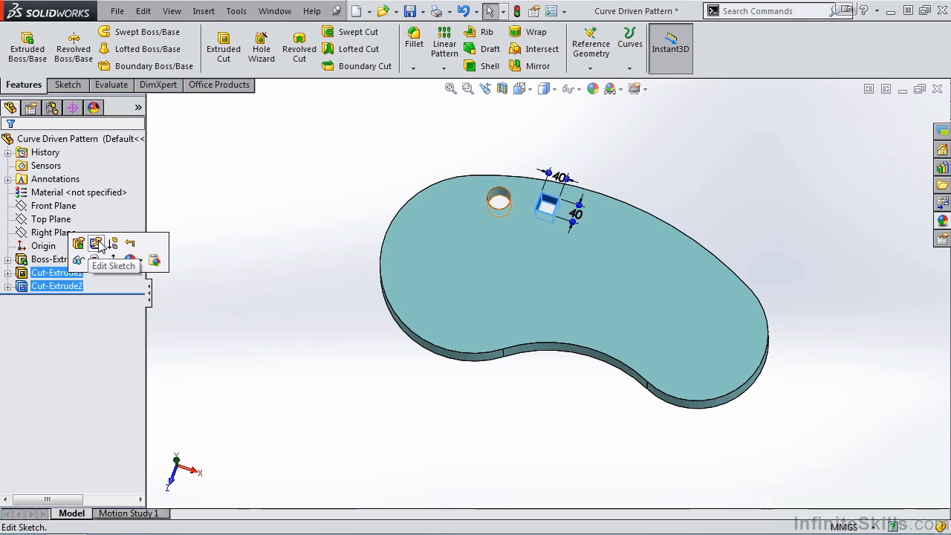
click(112, 243)
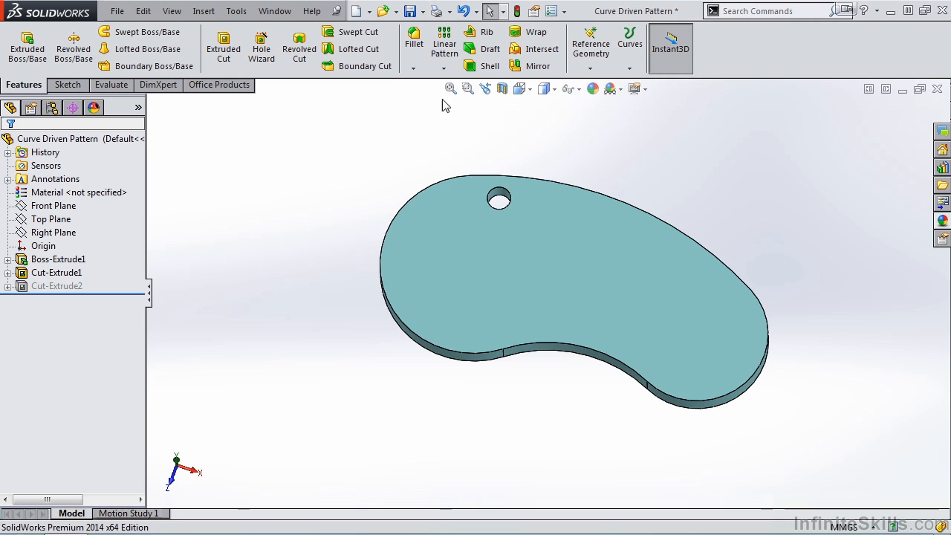
- Start a Curve Driven Pattern and set the round hole (Cut-Extrude1) as the feature to pattern
click(444, 69)
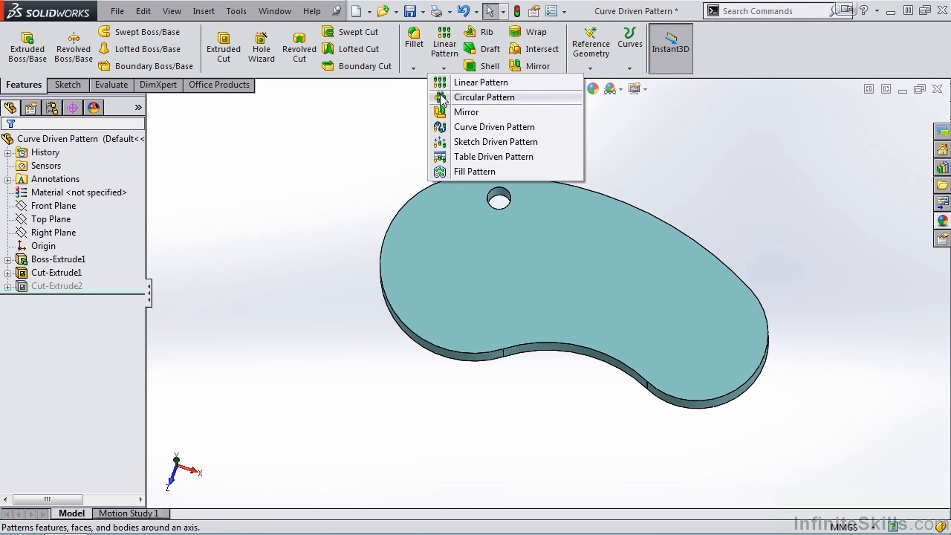
click(480, 131)
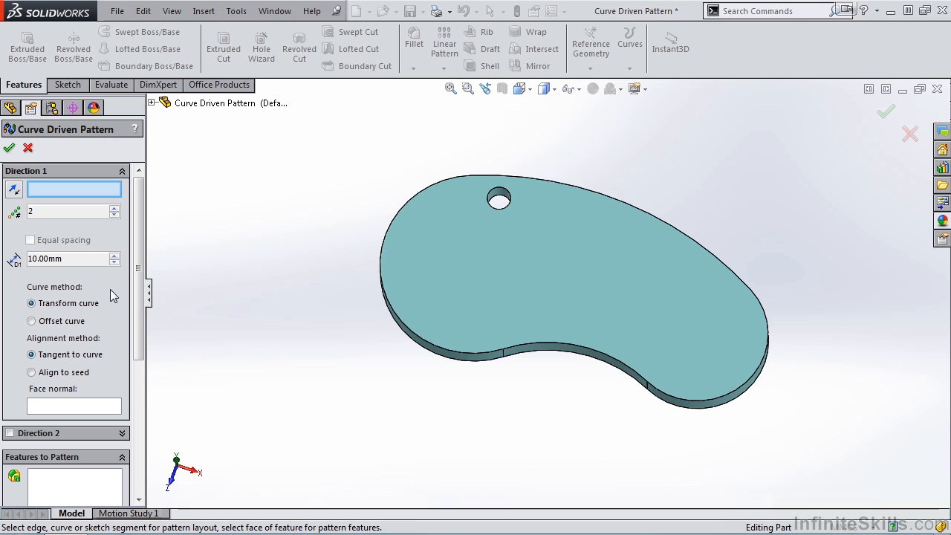
drag(138, 300, 141, 331)
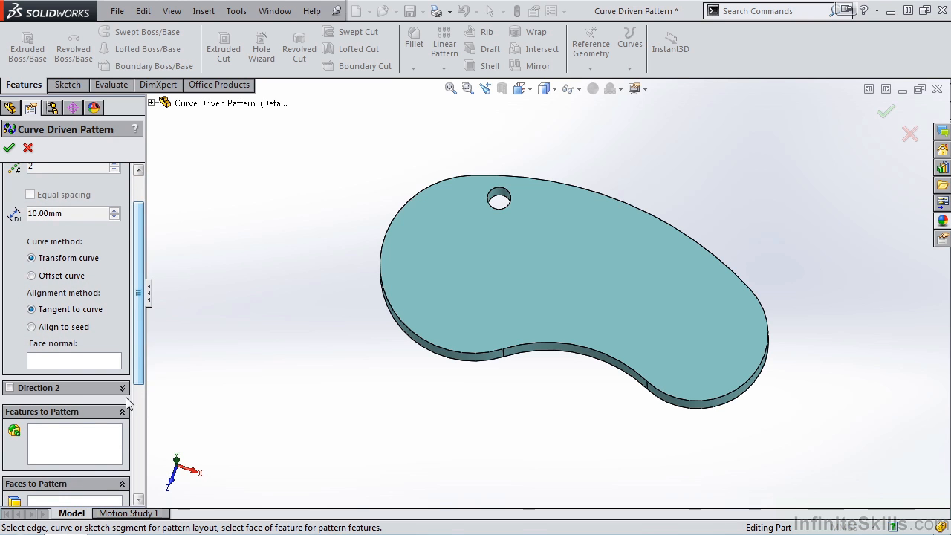
click(82, 443)
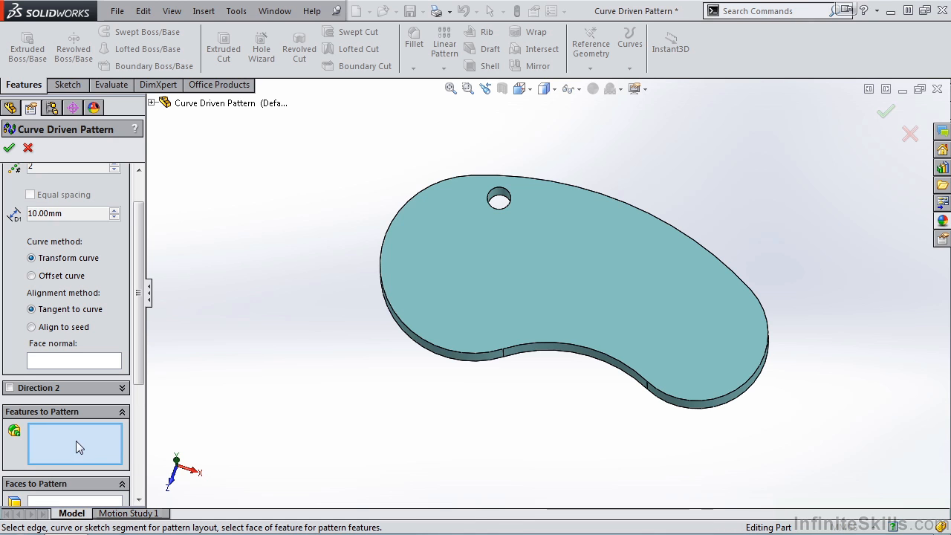
click(498, 192)
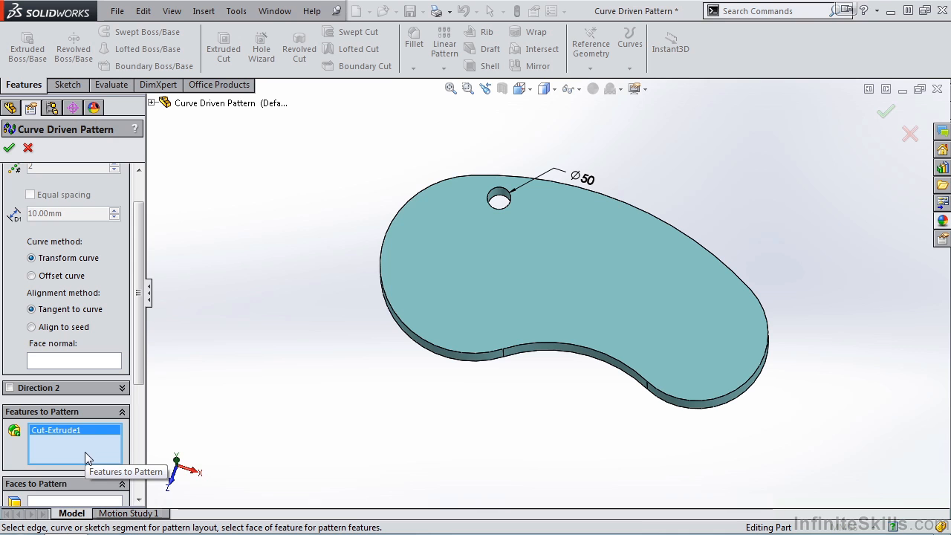
- Set Sketch1 of Boss-Extrude1, the plate's outline, as the Direction 1 curve of the pattern
scroll(141, 316, up, 2)
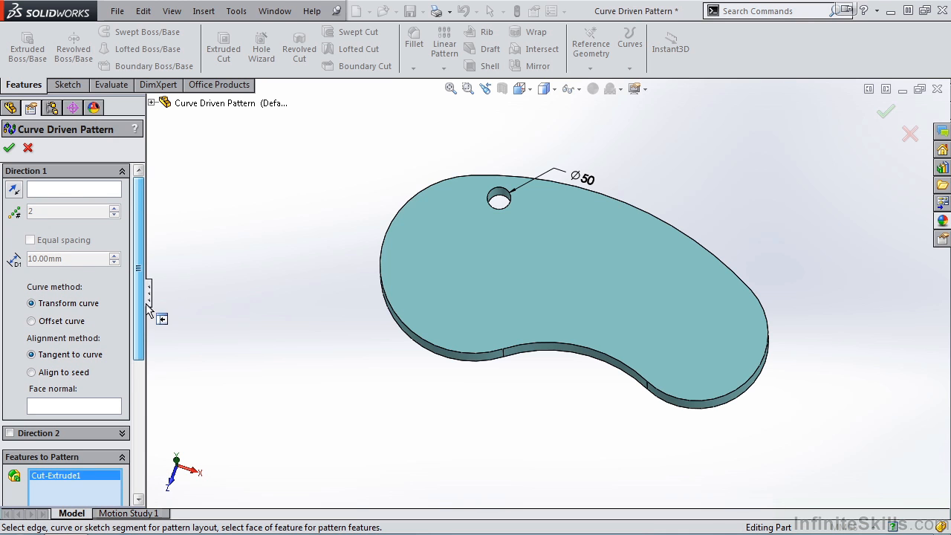
click(82, 190)
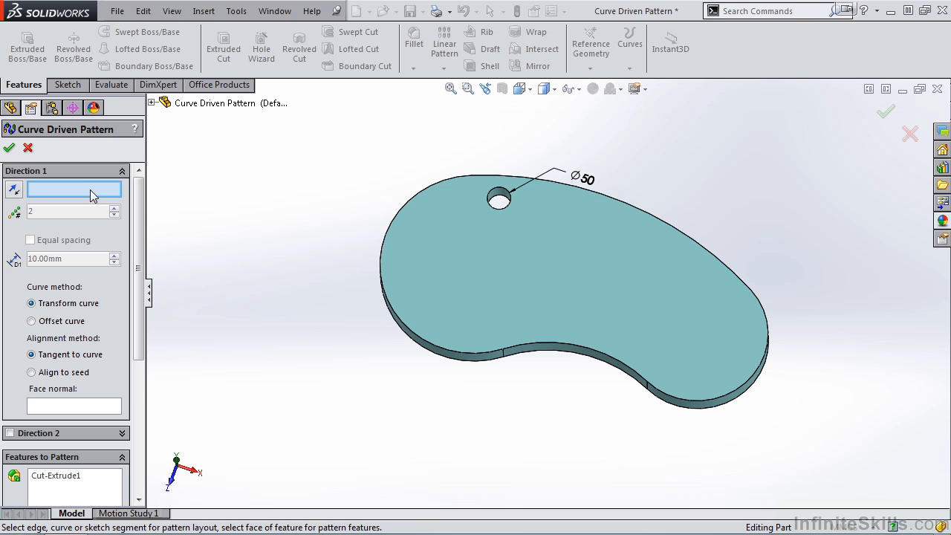
click(152, 103)
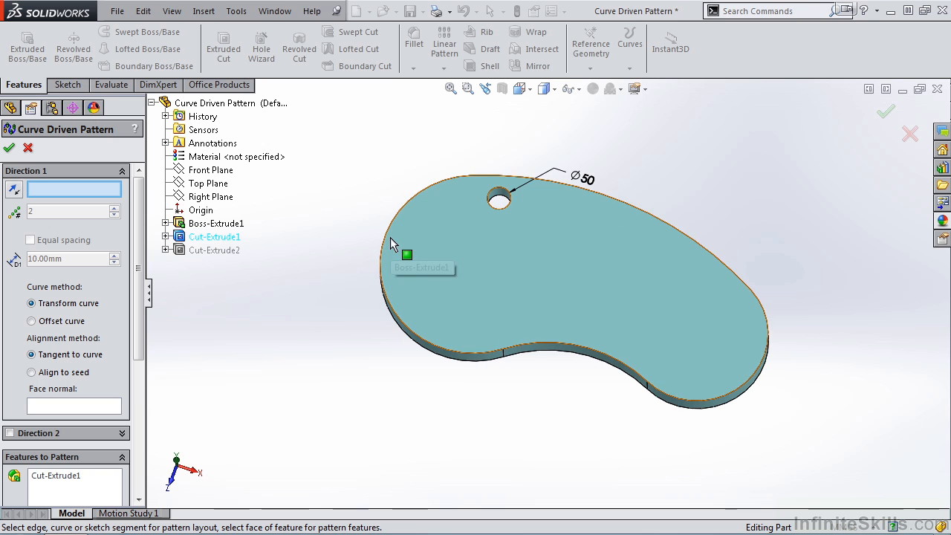
click(165, 224)
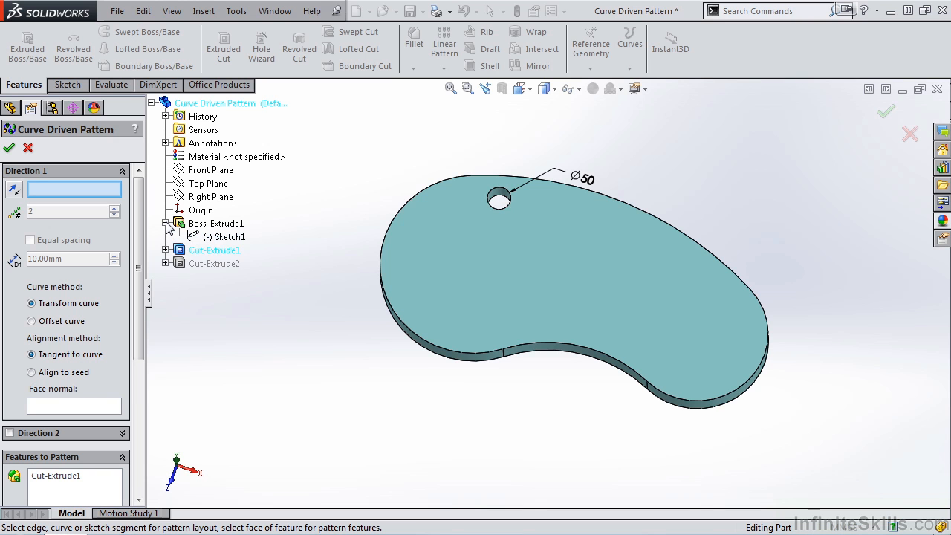
click(230, 238)
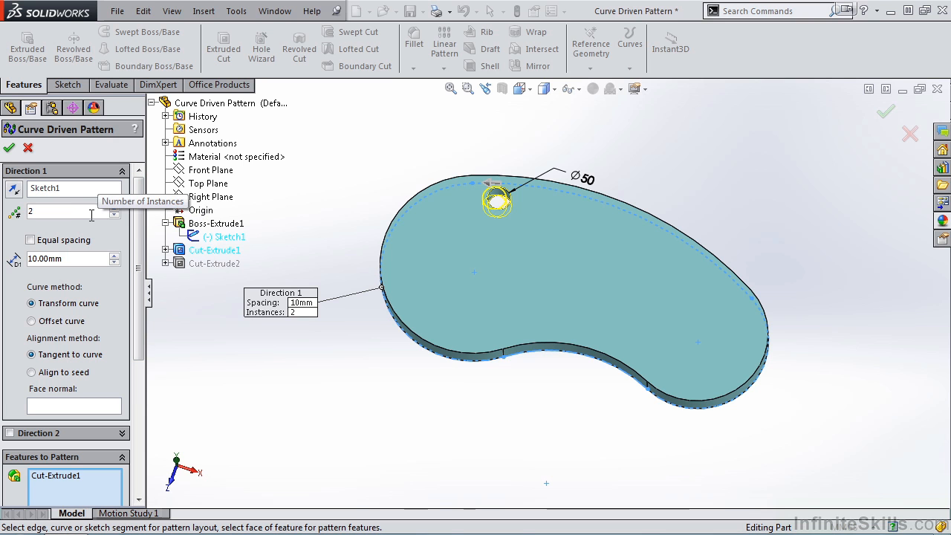
- Set the number of pattern instances to 10
click(114, 209)
click(114, 209)
click(114, 209)
click(113, 209)
click(114, 208)
click(113, 209)
click(114, 209)
click(113, 209)
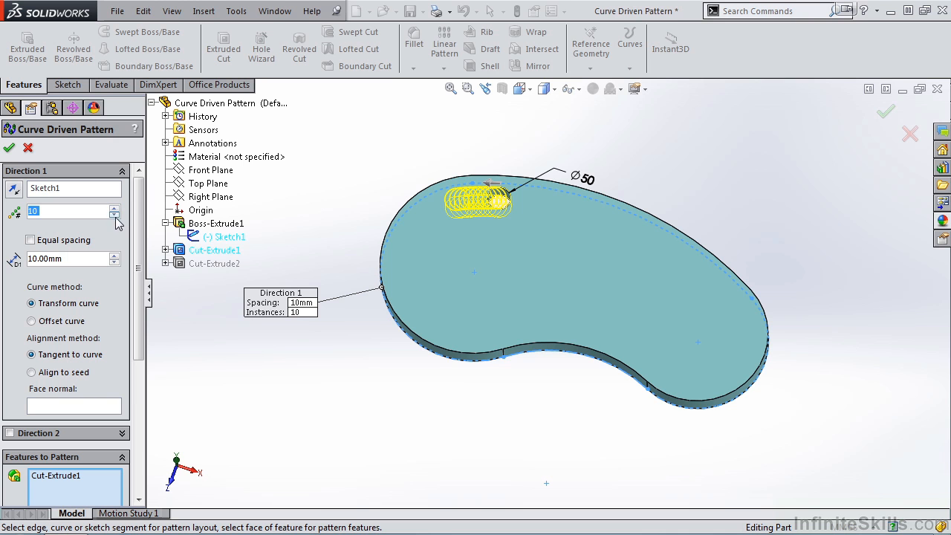
- Set the spacing between the pattern instances to 100 mm
click(114, 255)
click(114, 255)
click(114, 255)
click(114, 255)
click(115, 255)
click(115, 255)
click(115, 256)
click(114, 257)
click(115, 258)
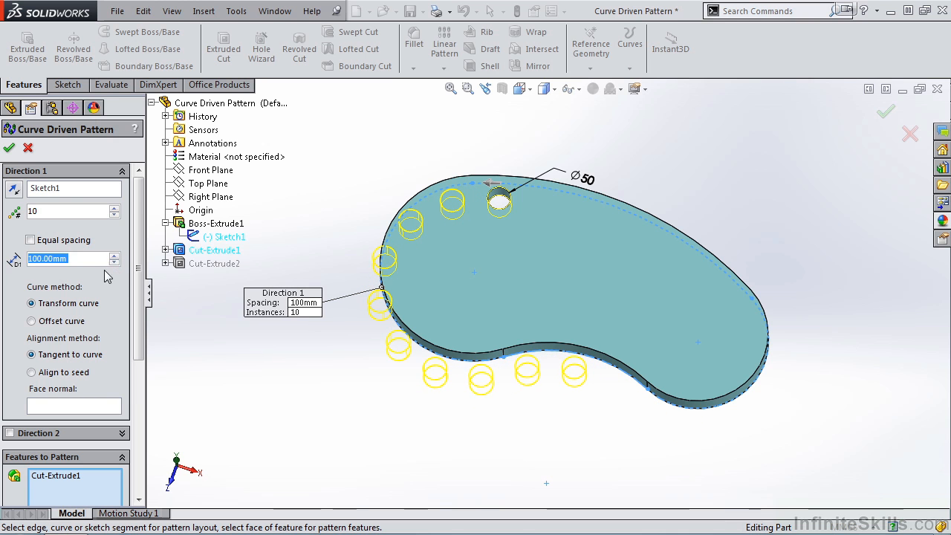
- Enable equal spacing along the outline and change the curve method to Offset curve
click(31, 240)
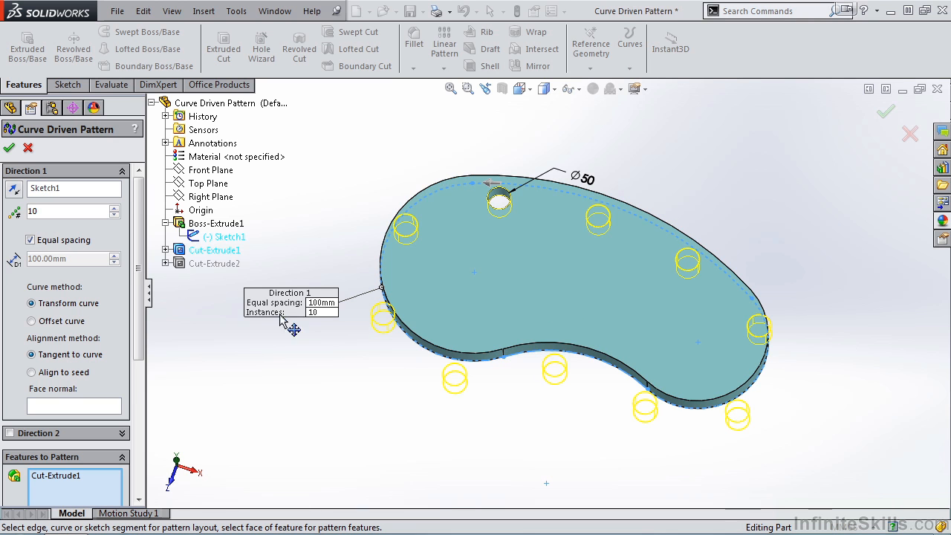
click(32, 322)
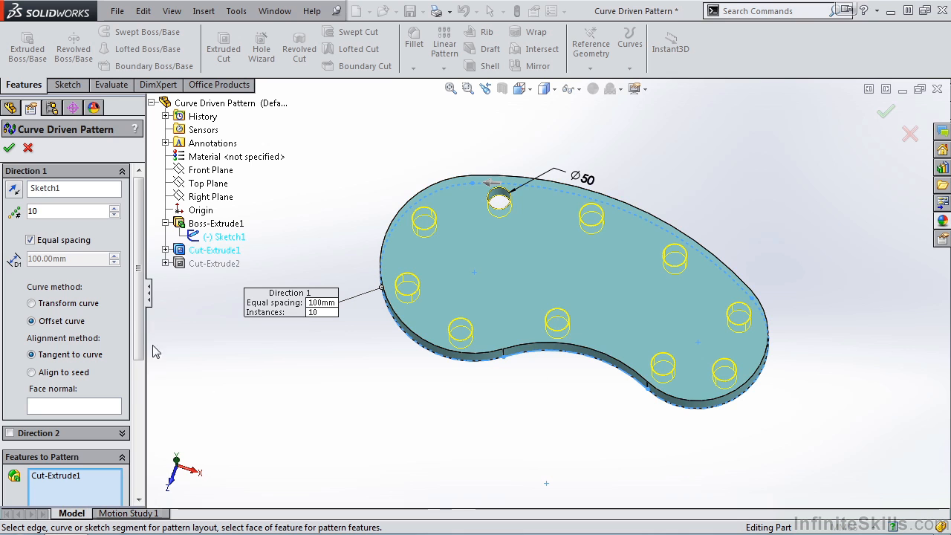
- Skip the hole instance near the plate's lower-left edge and restore it to the pattern
scroll(139, 308, down, 1)
scroll(138, 309, down, 7)
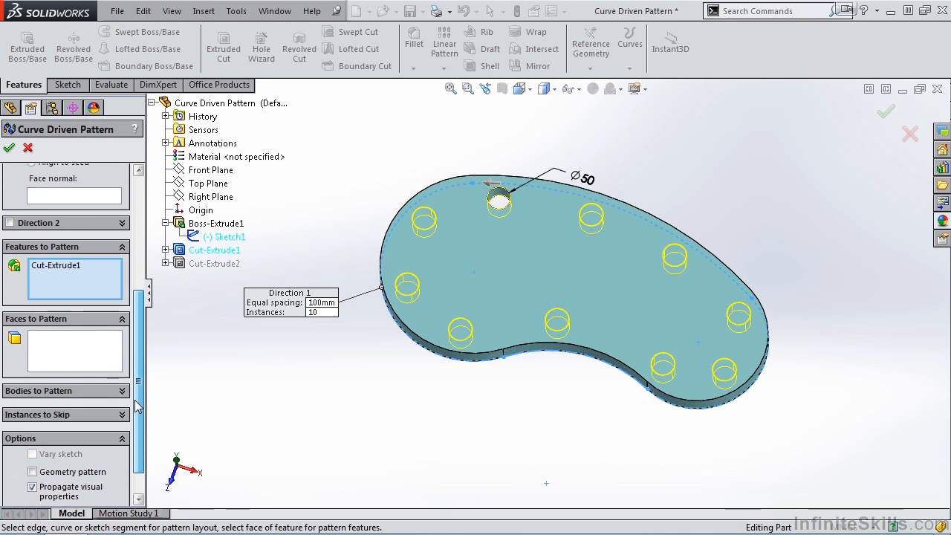
click(122, 404)
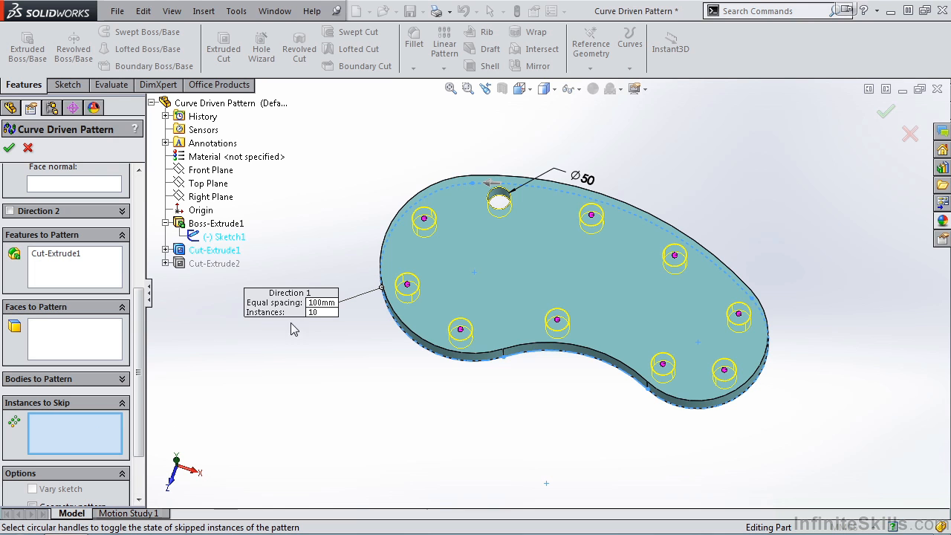
click(461, 330)
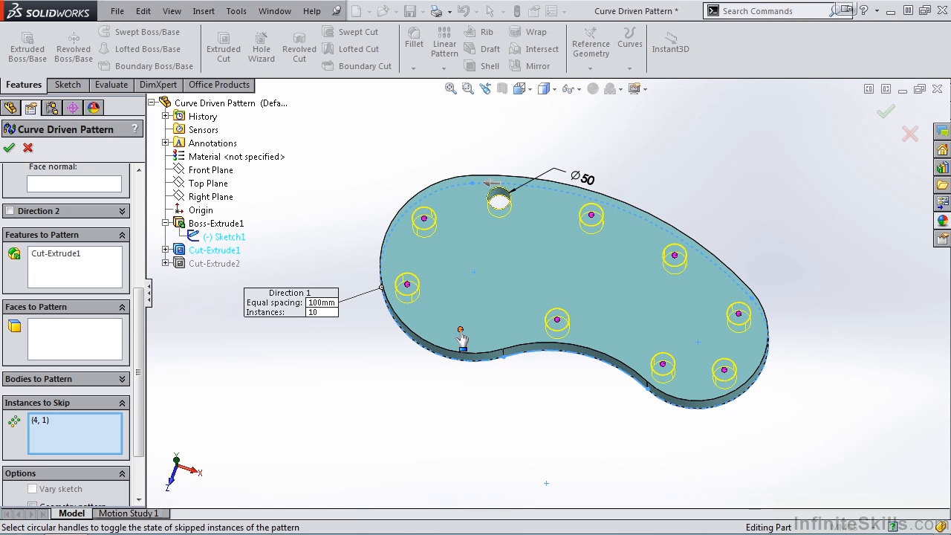
click(460, 331)
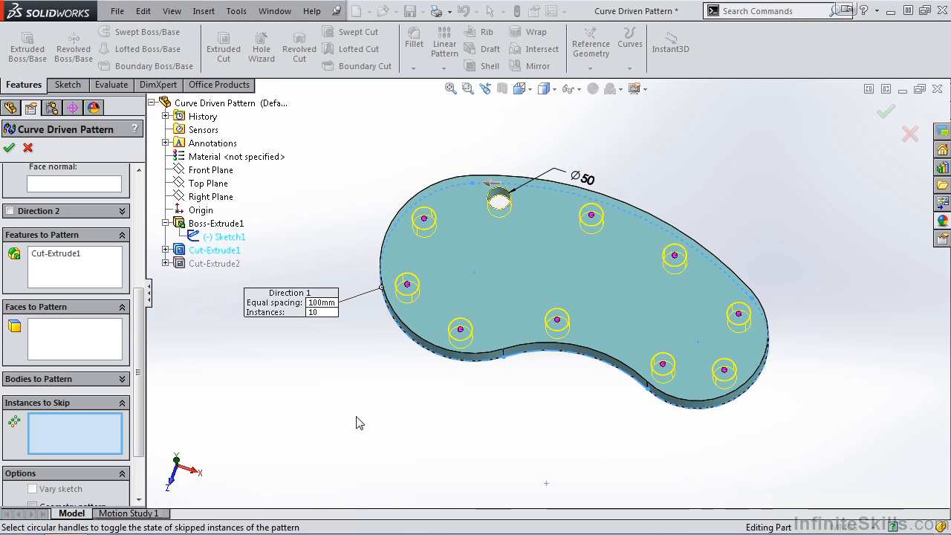
- Accept the curve driven pattern of the round hole
scroll(141, 319, up, 5)
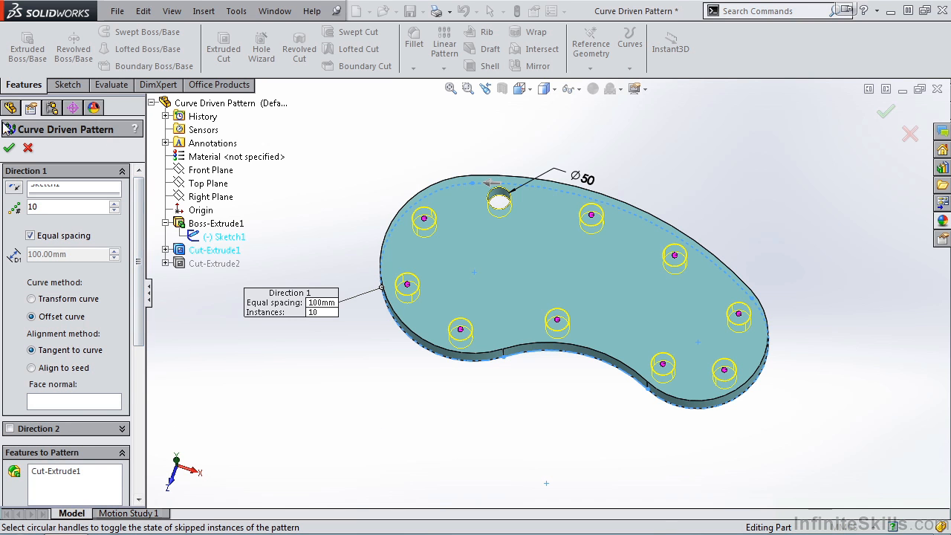
click(10, 148)
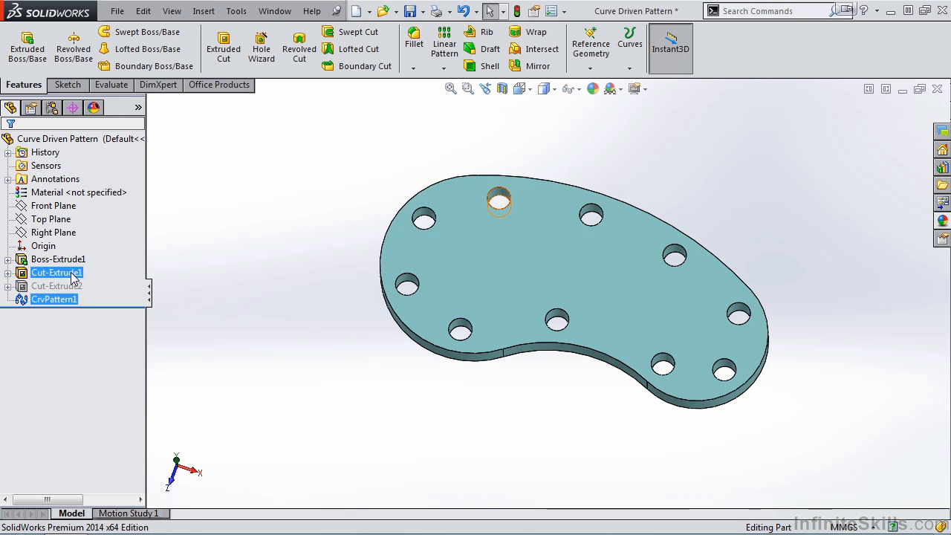
- Suppress the curve driven pattern (CrvPattern1) and the round hole cut (Cut-Extrude1)
click(70, 299)
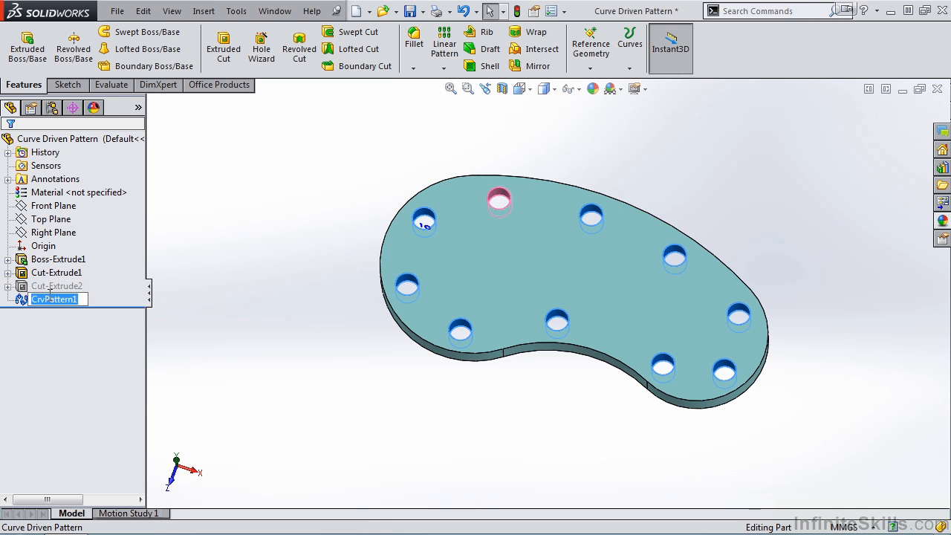
click(23, 303)
click(49, 263)
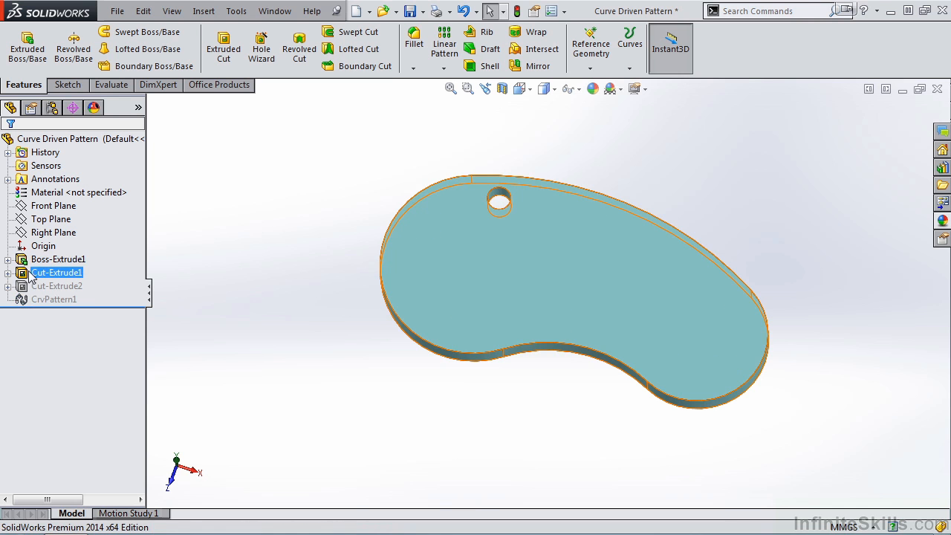
click(26, 275)
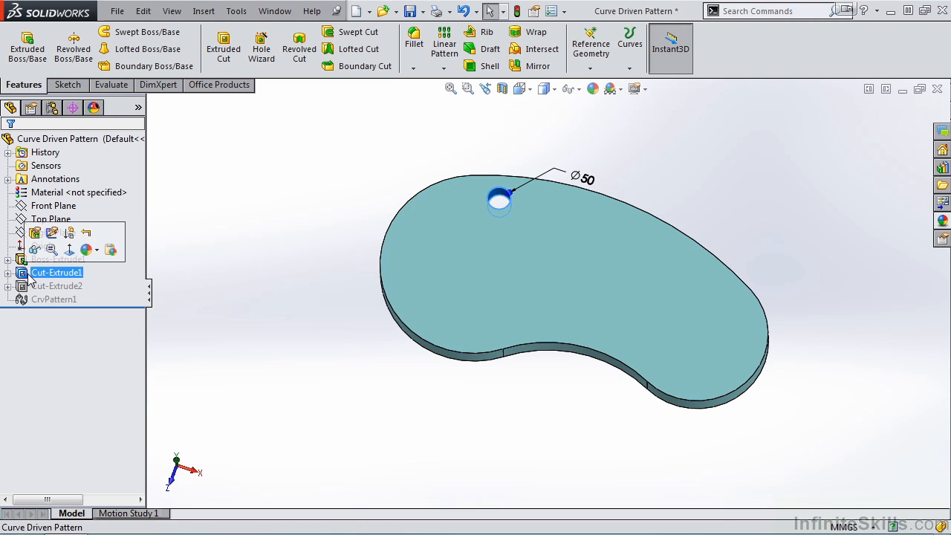
click(71, 236)
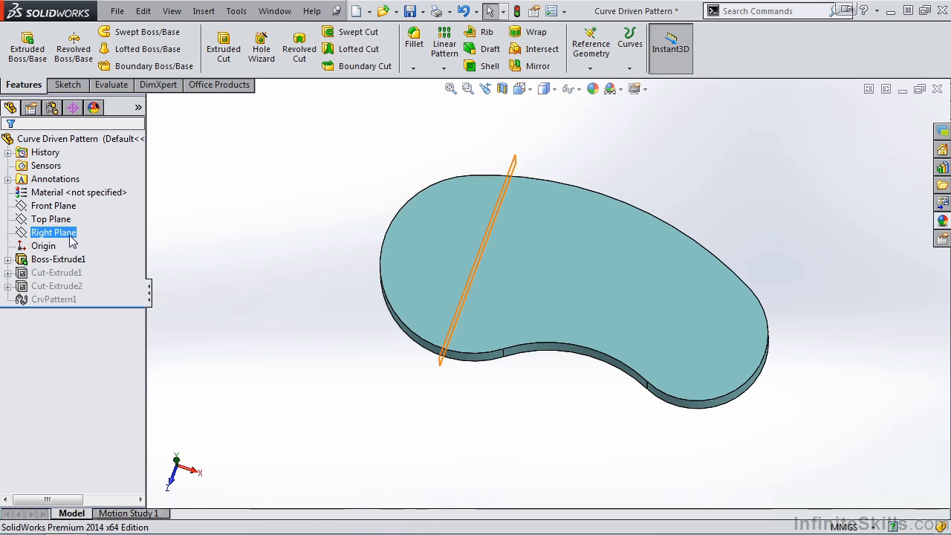
- Unsuppress the square cut (Cut-Extrude2) while the round hole cut stays suppressed
click(26, 289)
ctrl+click(41, 273)
click(69, 243)
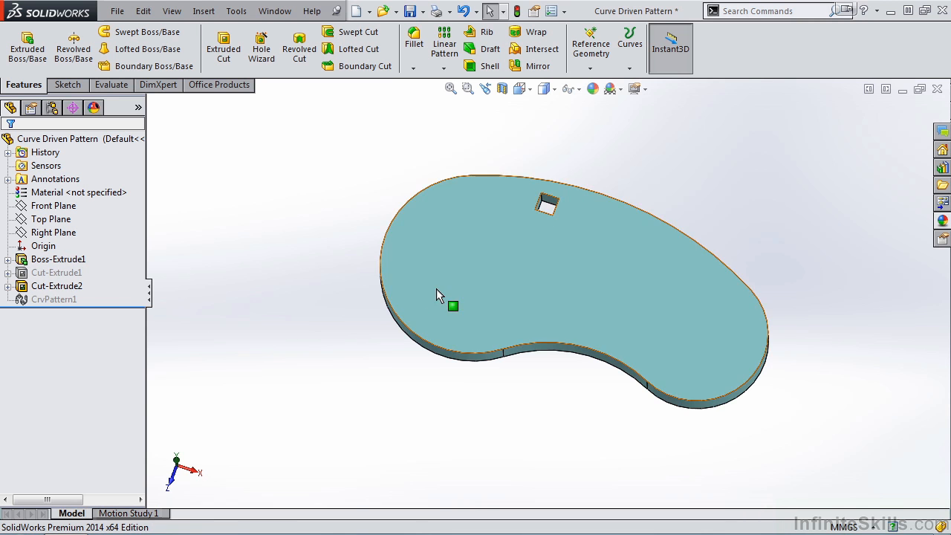
- Start a curve driven pattern with only the square cut (Cut-Extrude2) as its feature, removing the preselected plate extrusion (Boss-Extrude1)
right_click(480, 284)
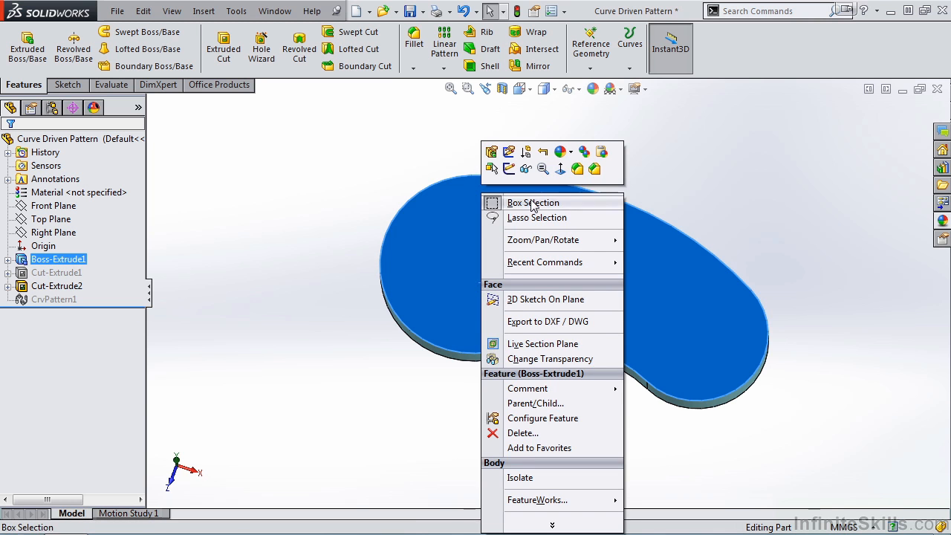
click(561, 169)
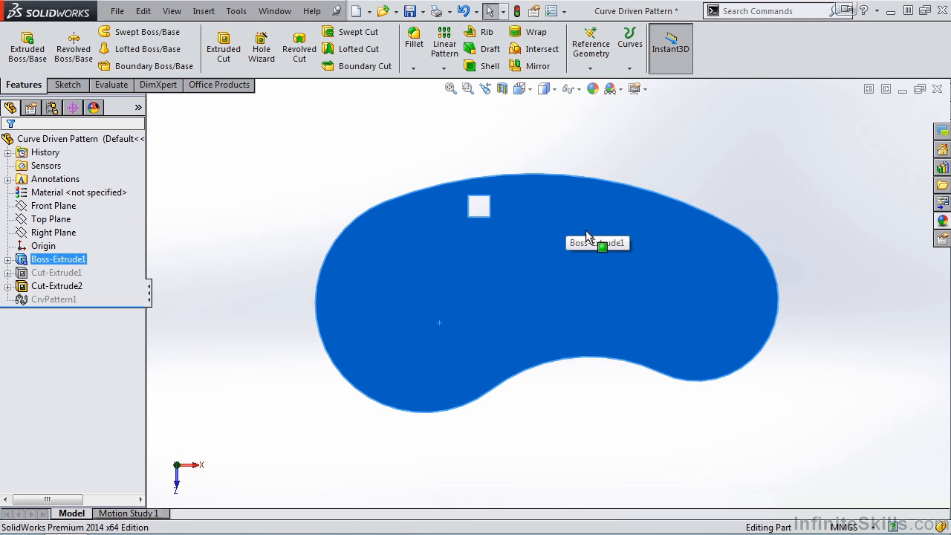
click(443, 68)
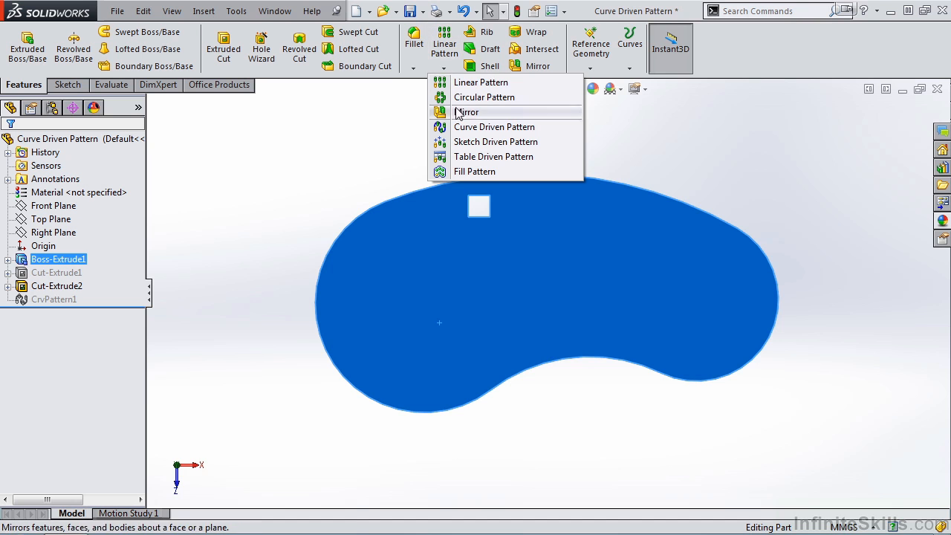
click(480, 128)
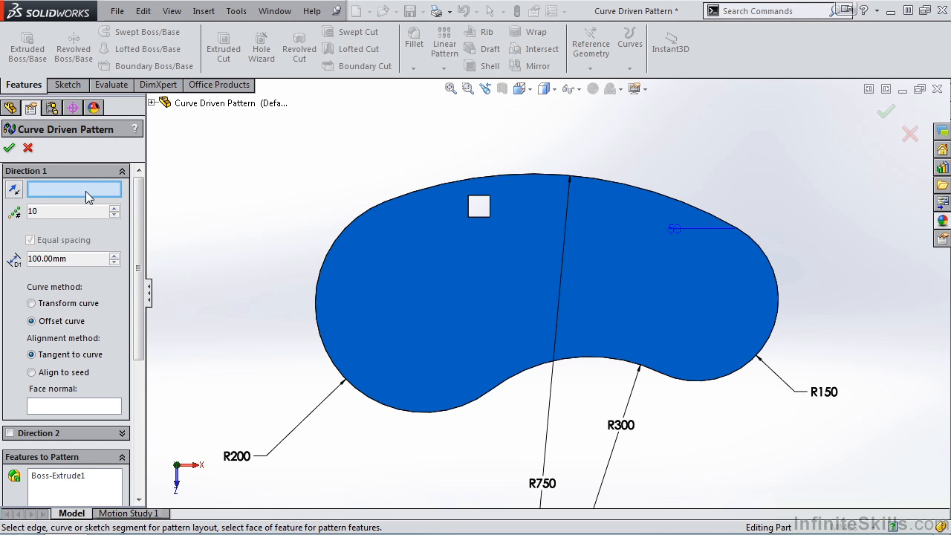
drag(141, 340, 139, 351)
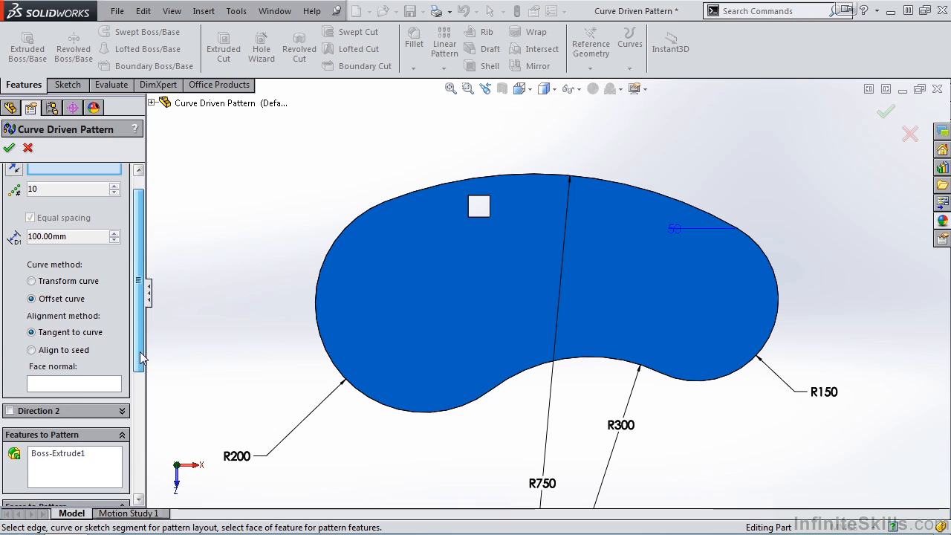
right_click(72, 452)
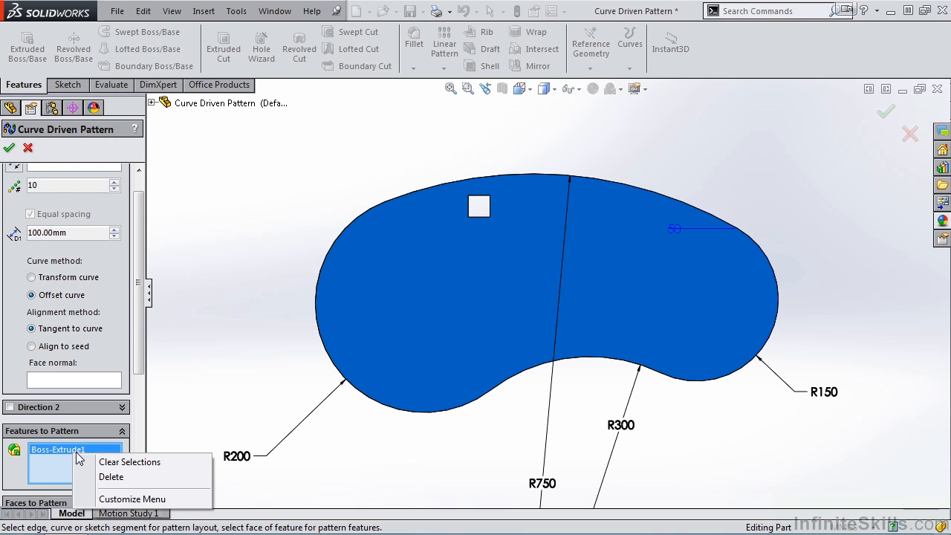
click(104, 477)
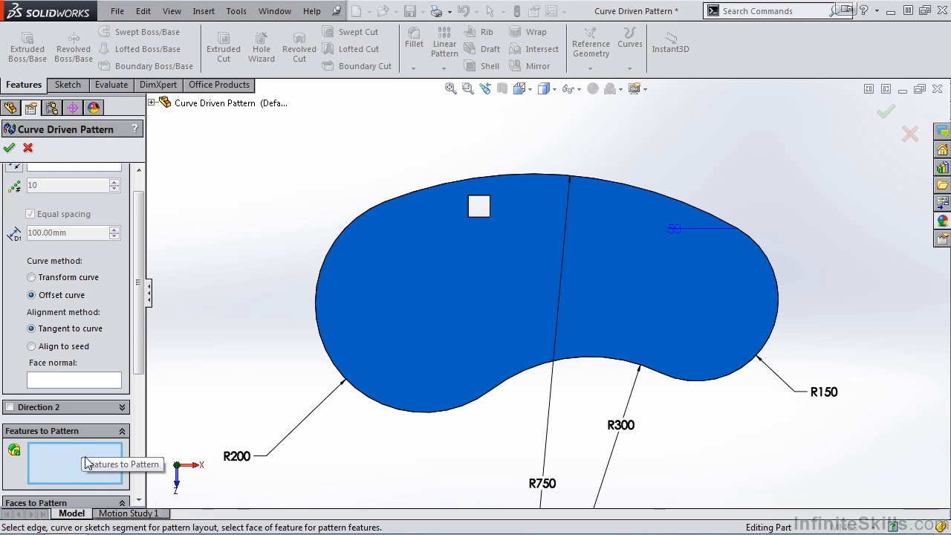
click(151, 103)
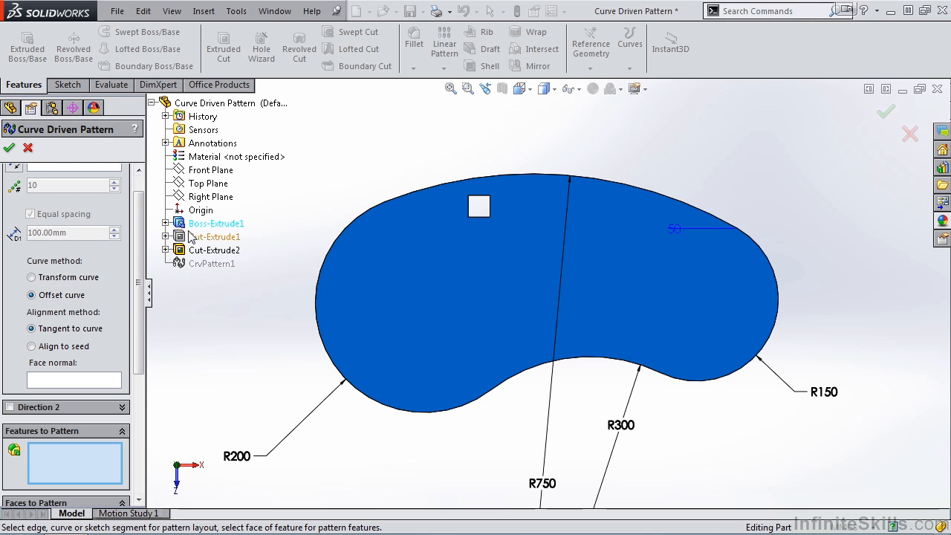
click(196, 253)
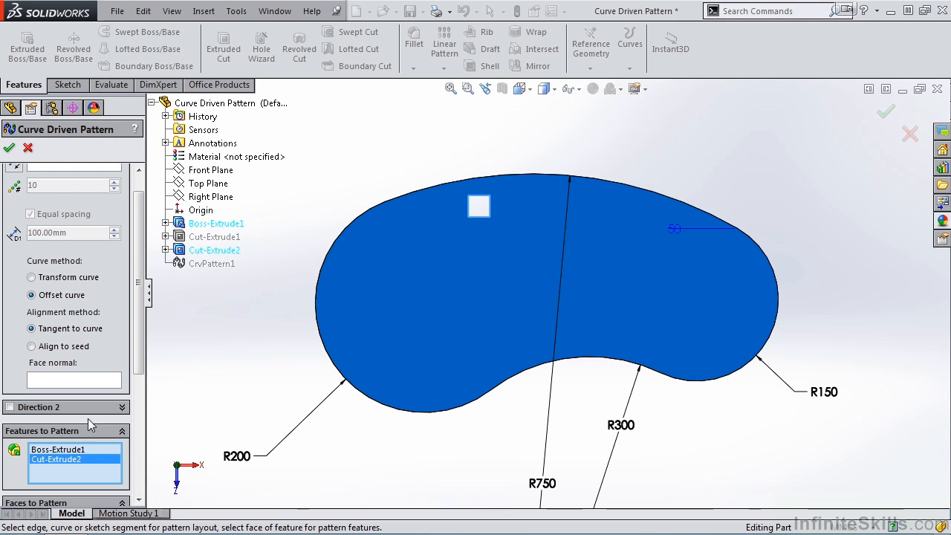
right_click(79, 451)
click(106, 473)
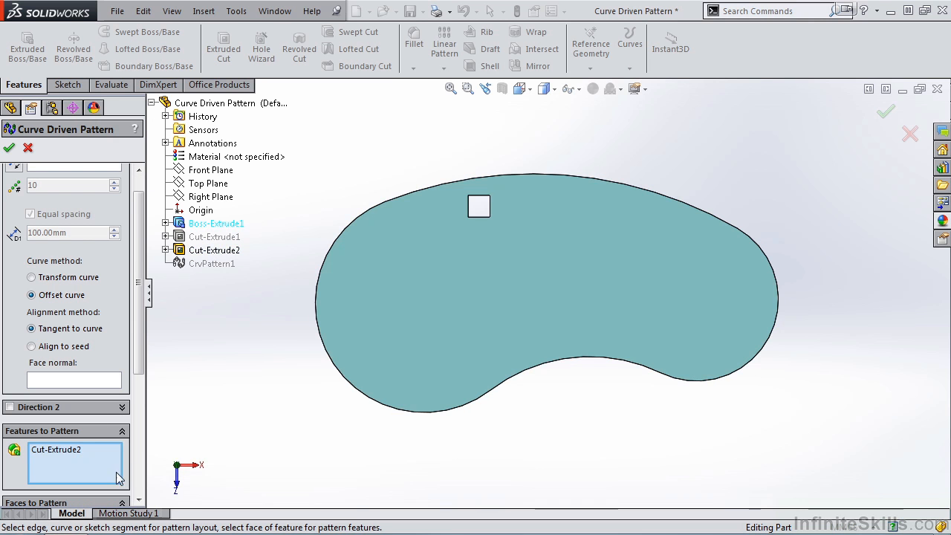
- Drive the square cut pattern along the plate's outline sketch (Sketch1) with the Align to seed alignment method, and accept it
scroll(144, 268, up, 1)
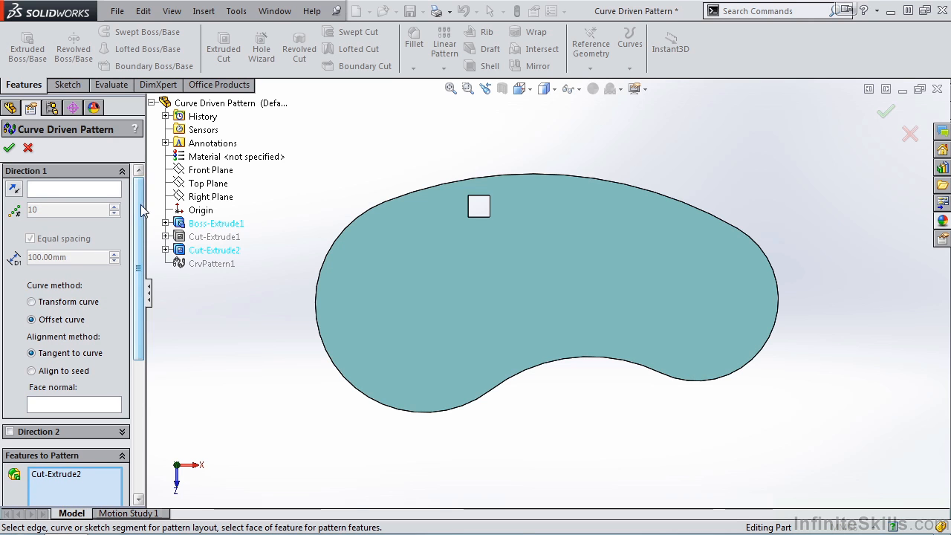
click(63, 192)
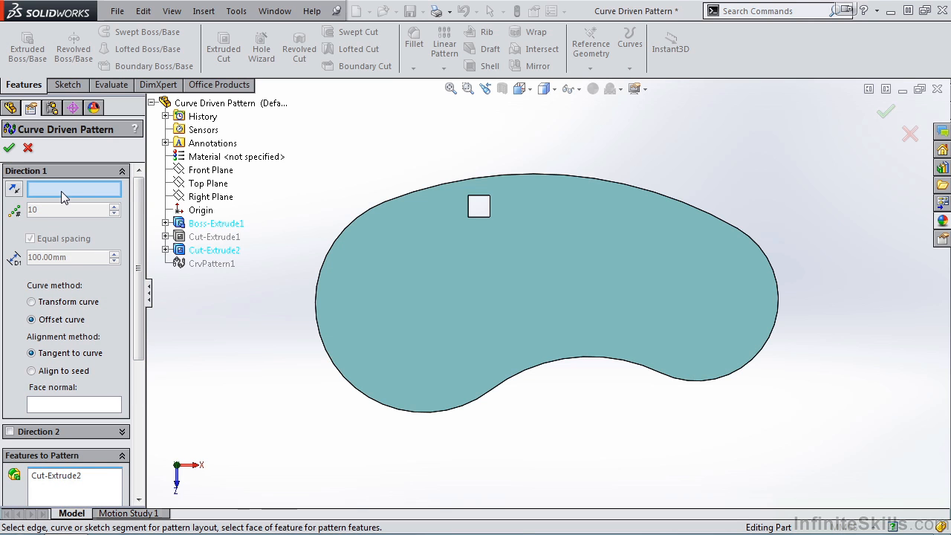
click(166, 223)
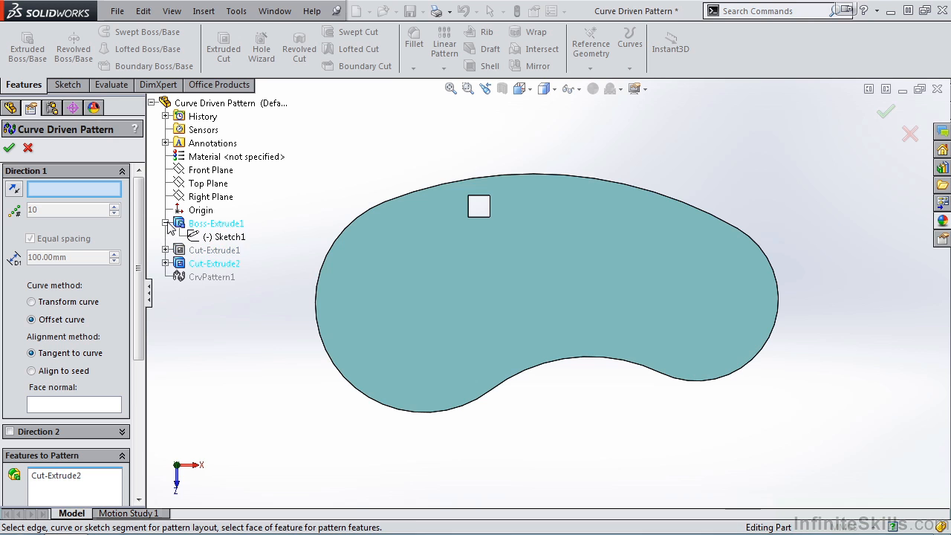
click(227, 237)
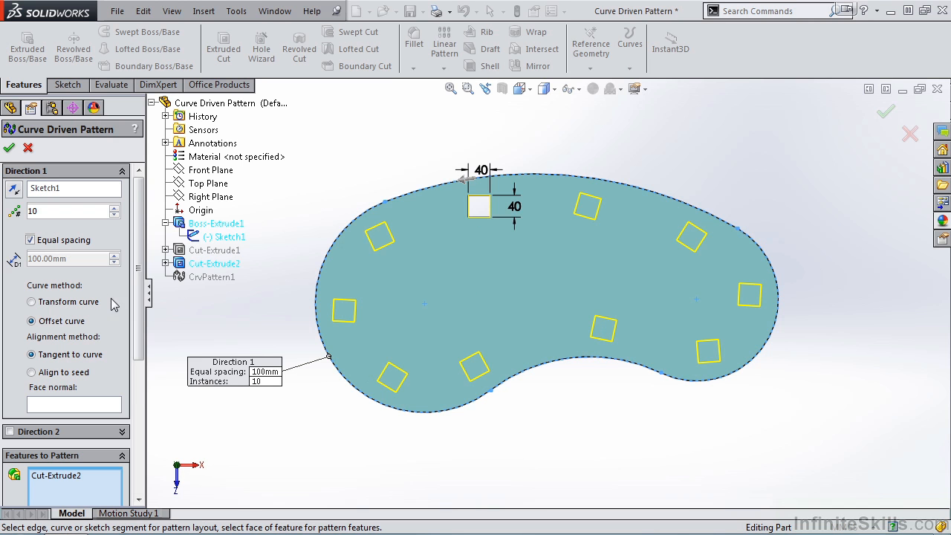
click(31, 373)
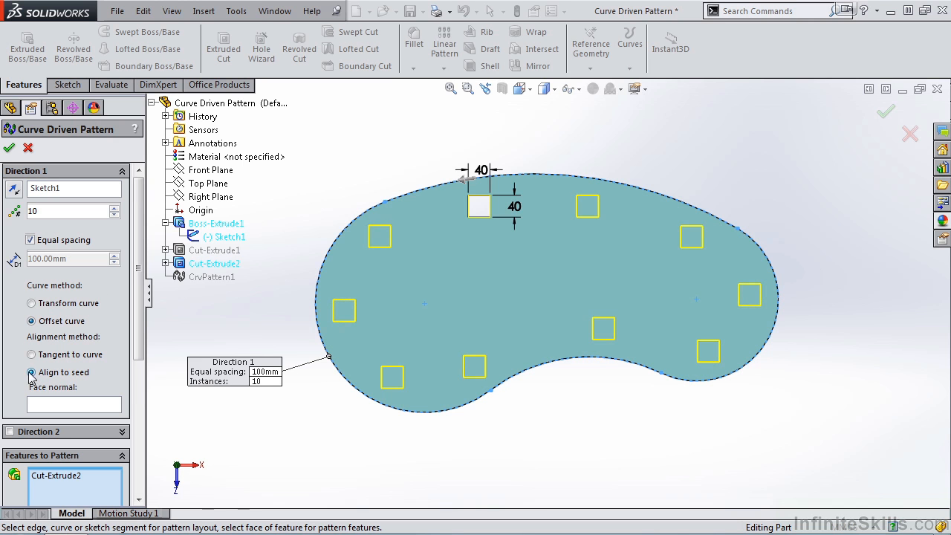
click(8, 152)
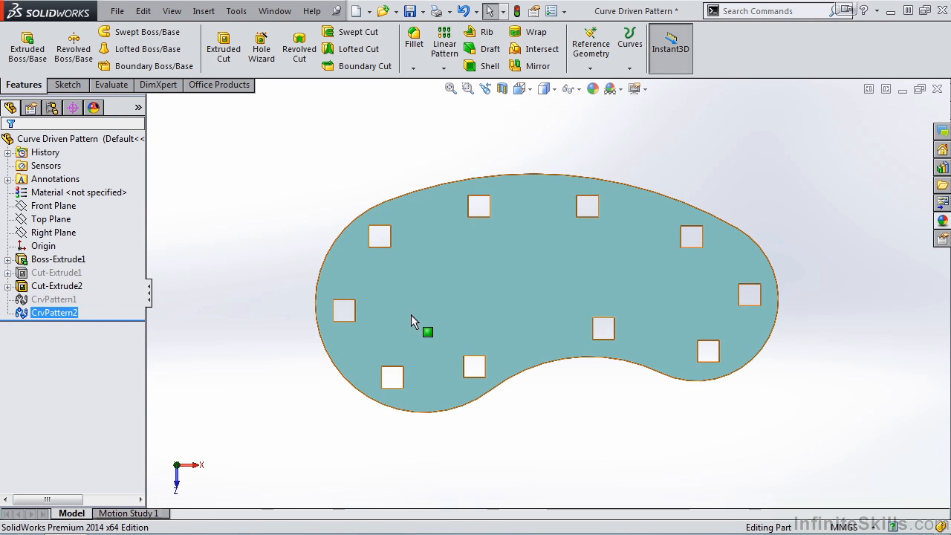